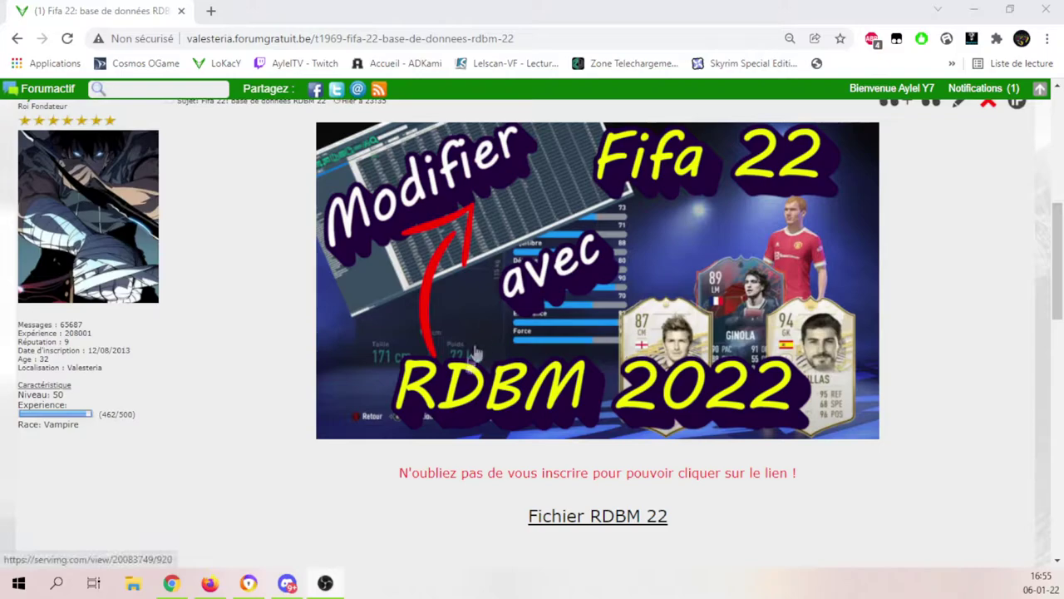
Step: Follow the forum's "Fichier RDBM 22" link and download RDBM22_beta5_[D+]_pub.rar from MEGA
click(572, 521)
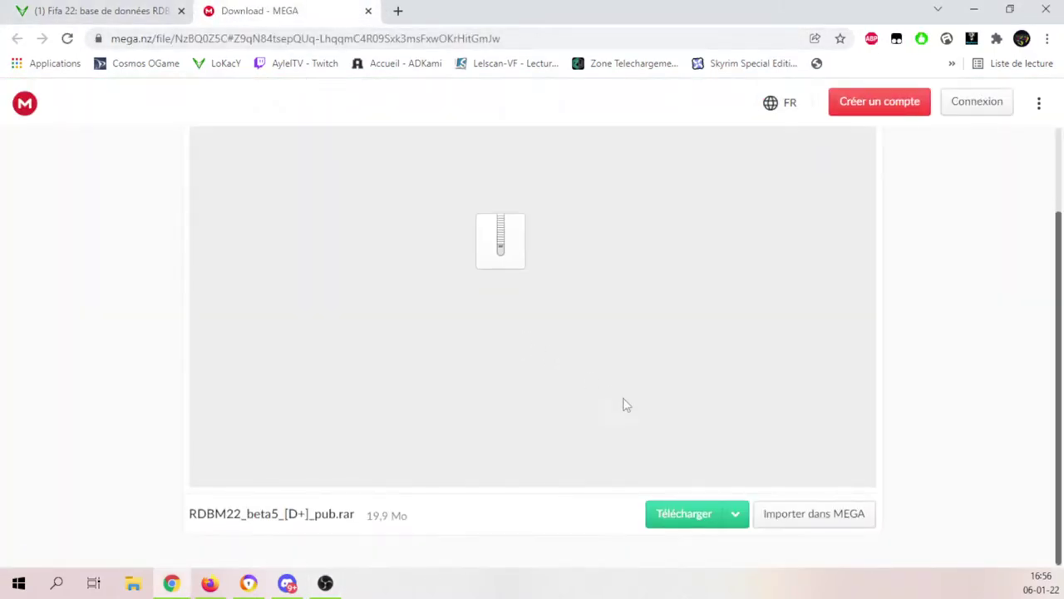
click(685, 525)
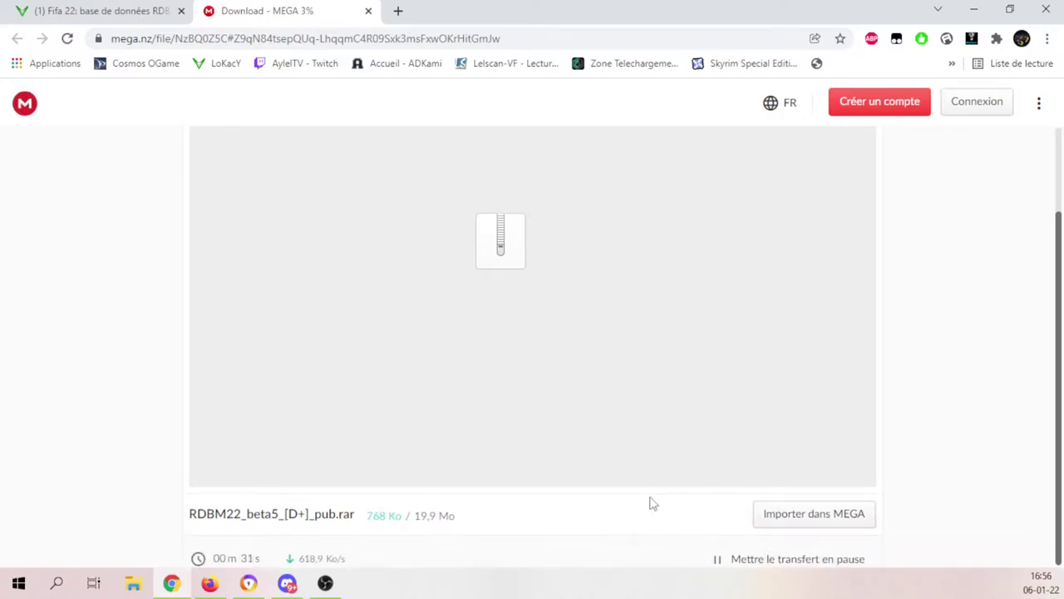
scroll(597, 439, down, 1)
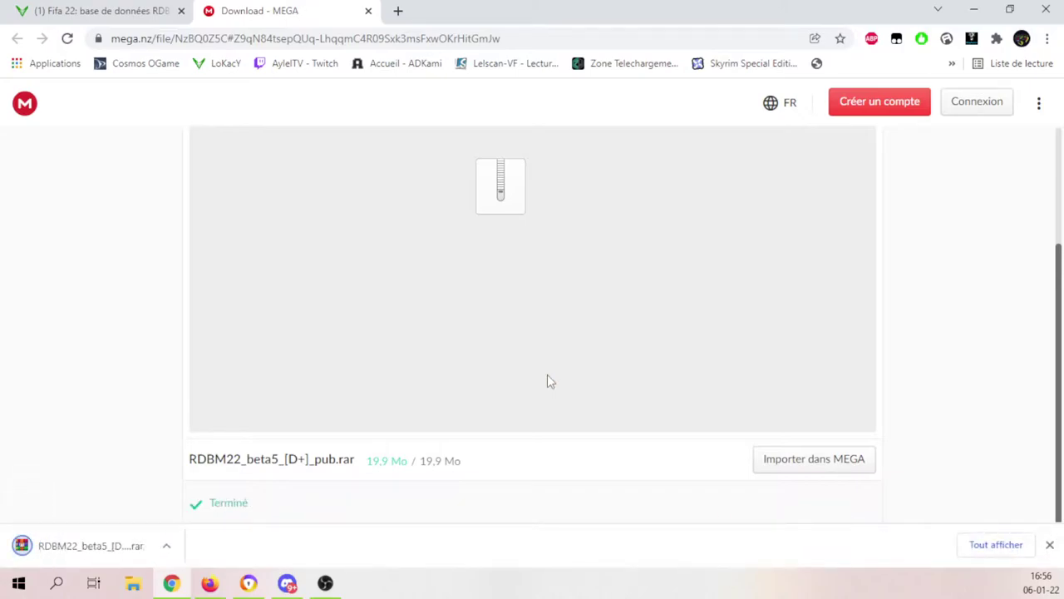
Step: Open the downloaded archive in WinRAR, dismiss the licence reminder and run the SETUP_RDBM22 installer from the RDBM22_beta5 folder
click(90, 549)
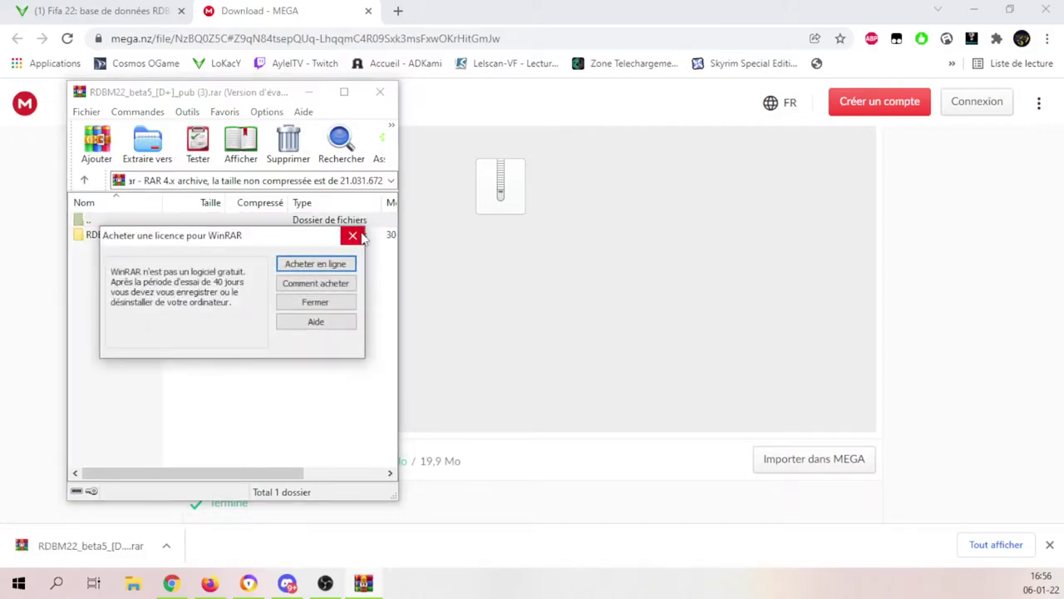
click(358, 237)
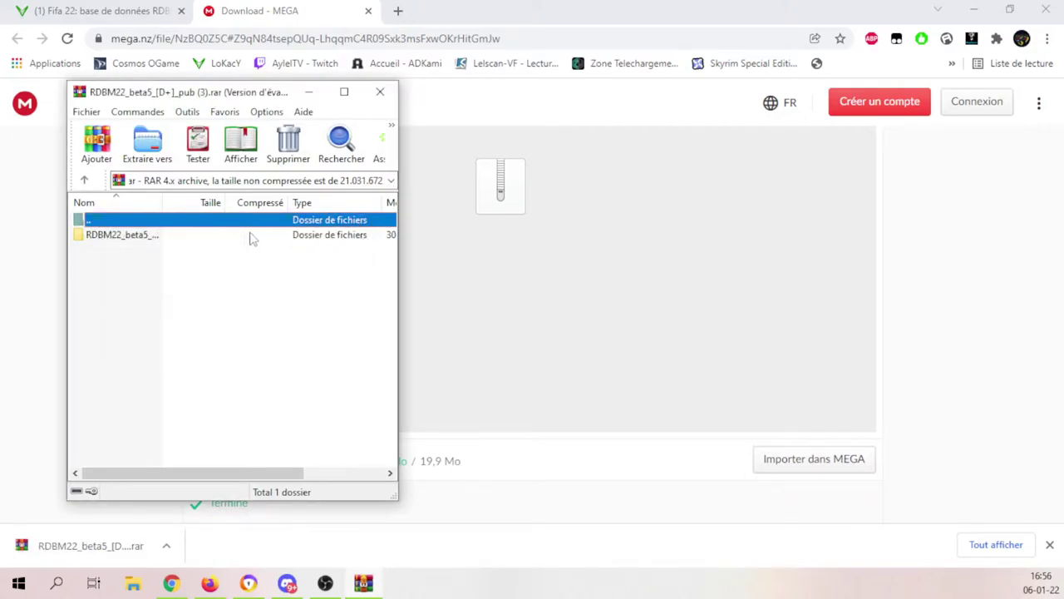
double_click(138, 236)
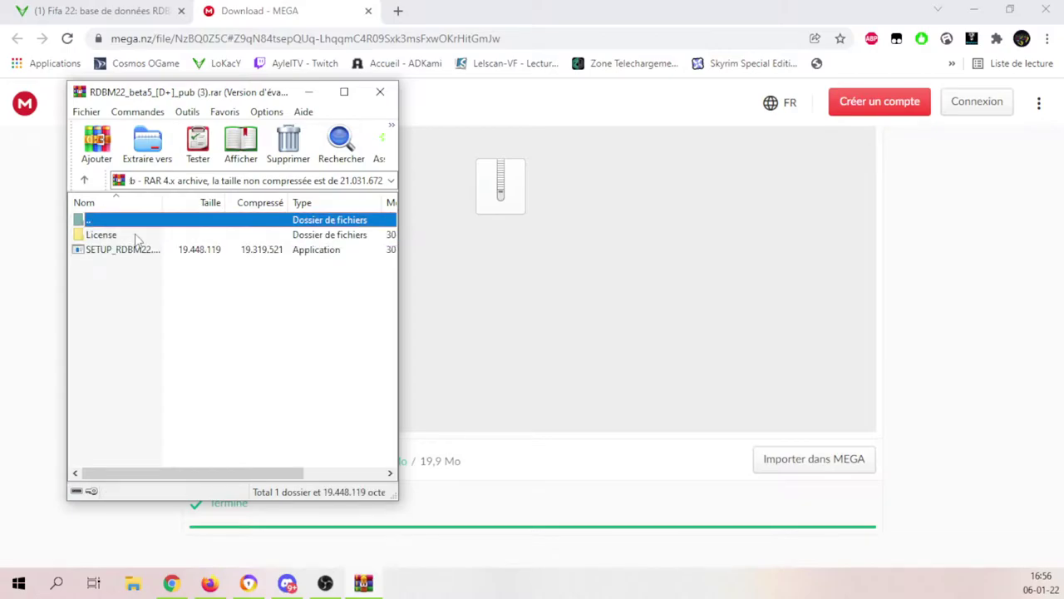
double_click(91, 251)
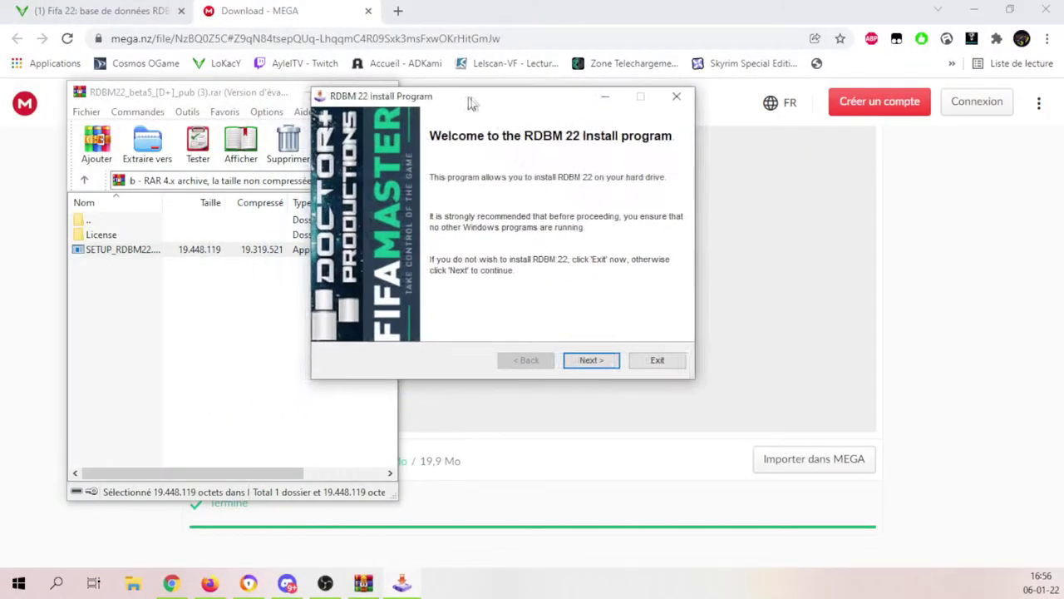
Step: Install RDBM 22 into C:\Program Files (x86)\RDBM 22, agreeing to create the directory, and finish the installer
drag(473, 100, 511, 109)
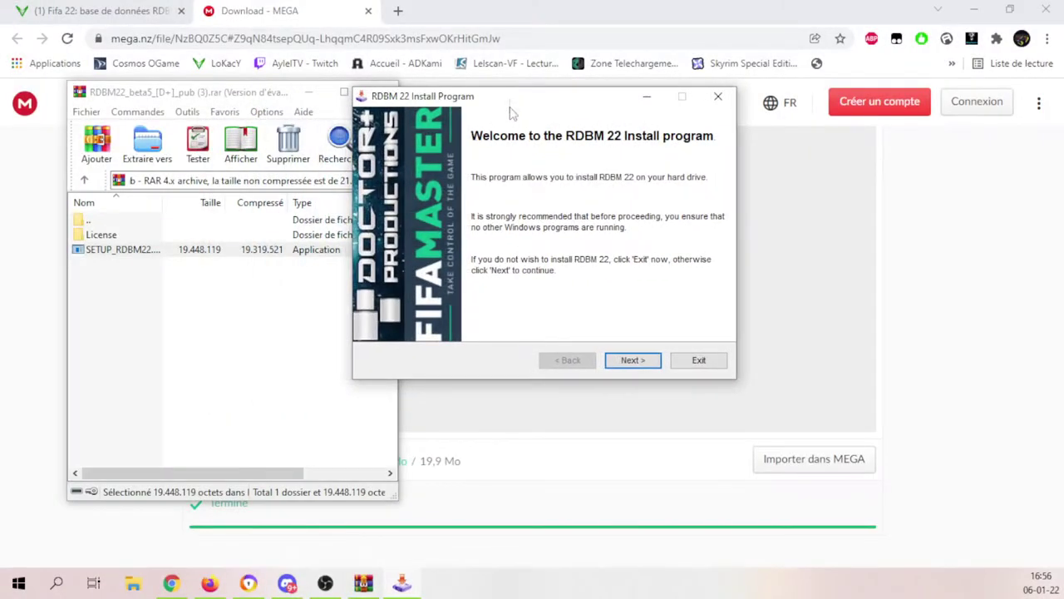
click(628, 366)
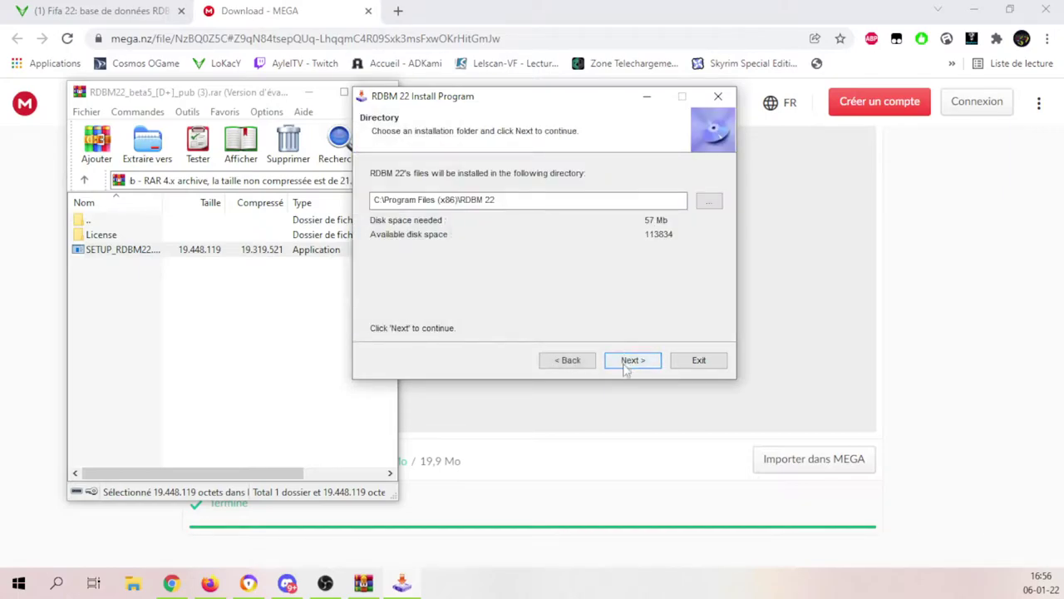
click(627, 363)
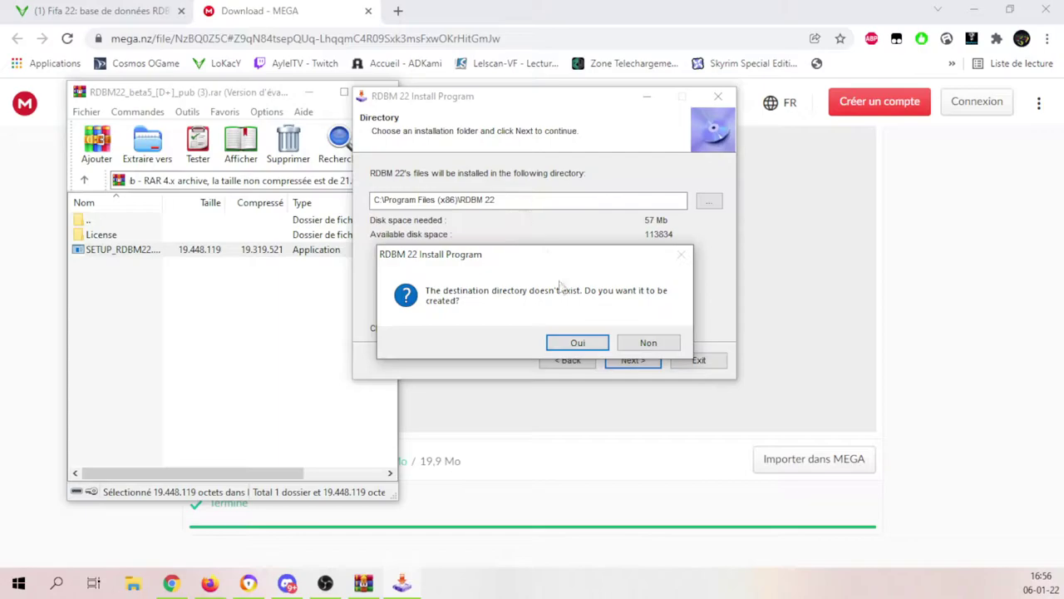
click(577, 344)
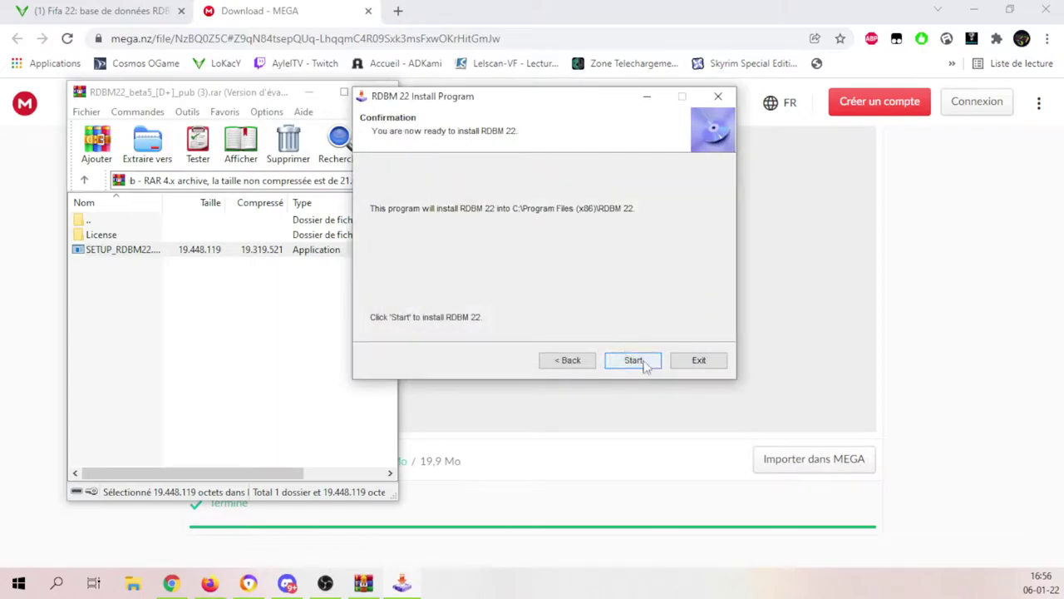
click(645, 365)
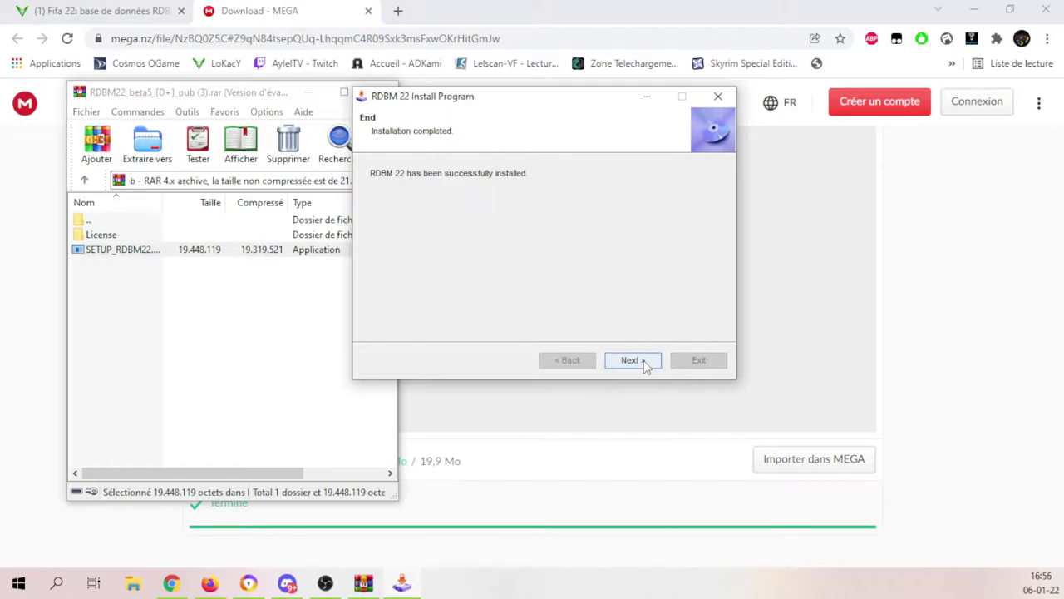
click(644, 363)
click(704, 360)
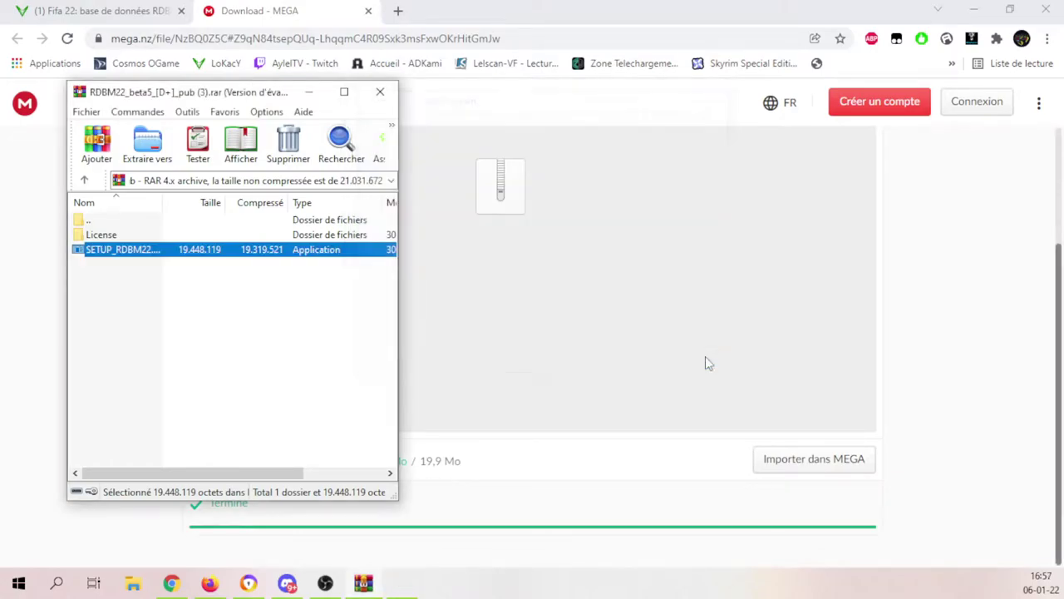
Step: Minimize the browser and WinRAR windows to reach the RDBM 22 shortcut on the desktop
click(973, 10)
click(309, 91)
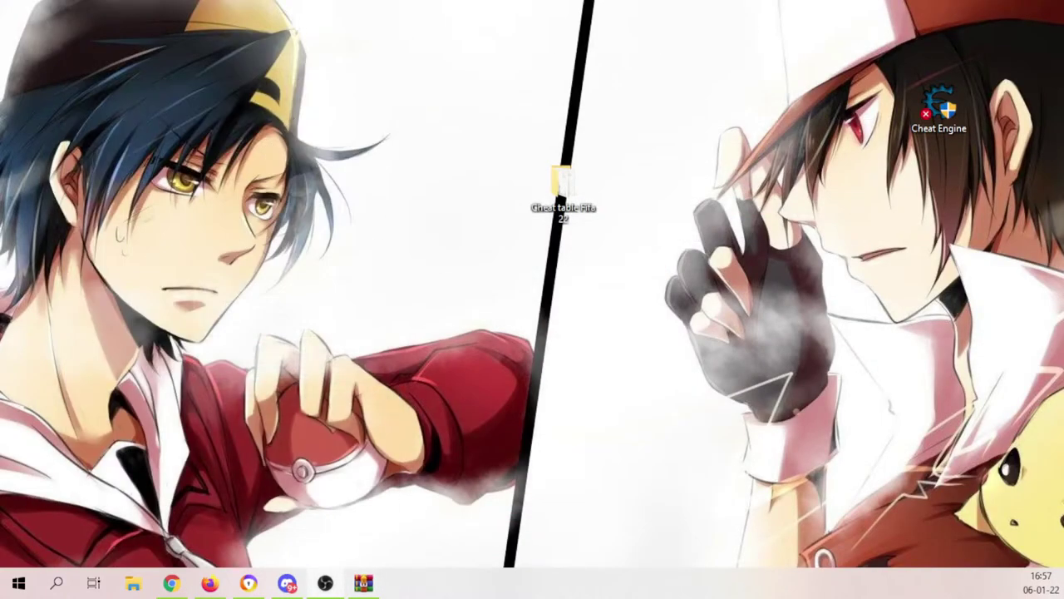
drag(563, 208, 389, 210)
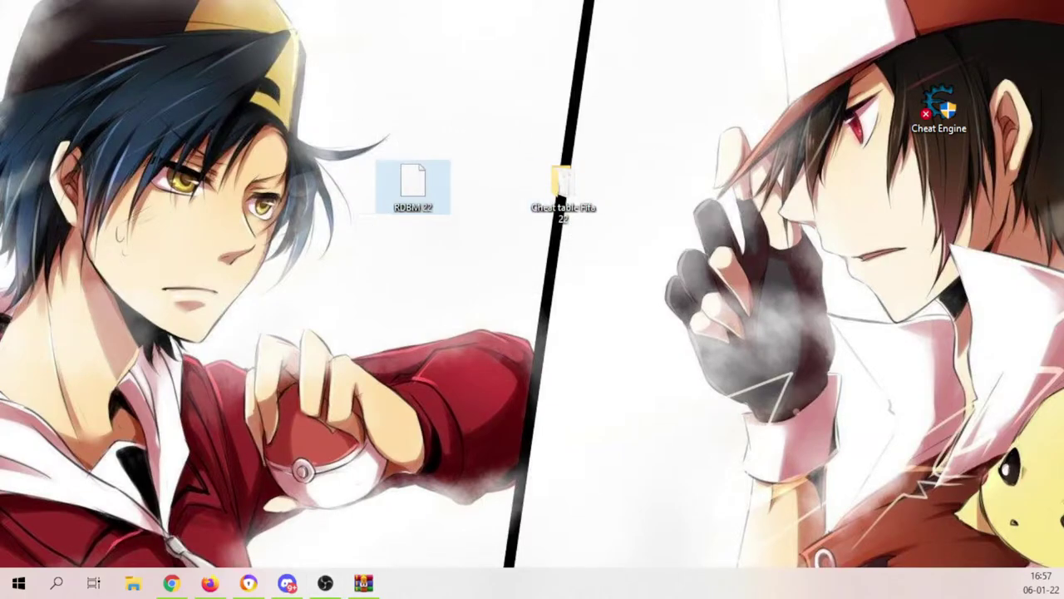
click(503, 104)
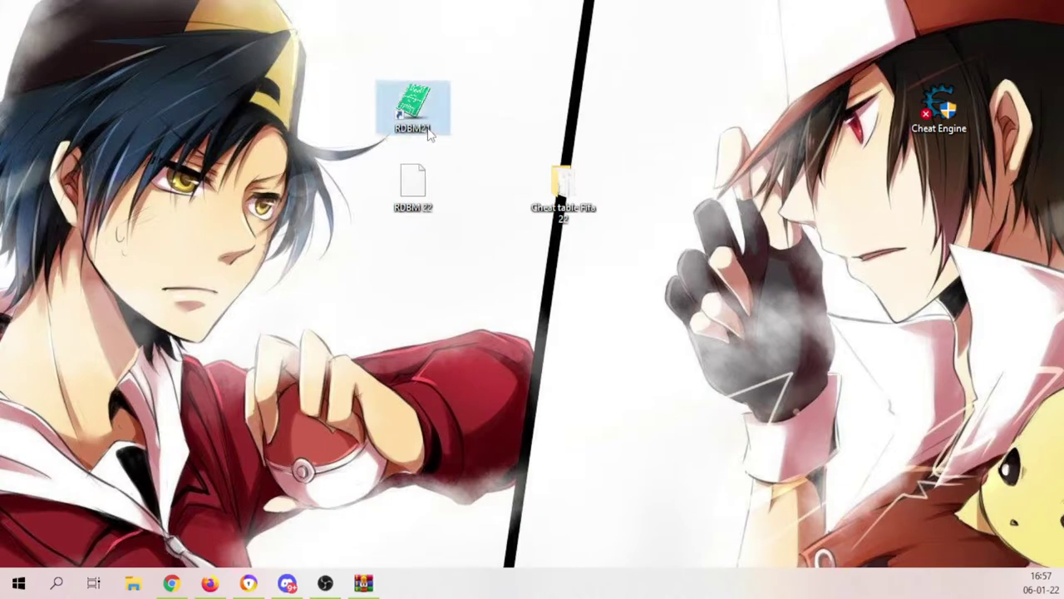
Step: Launch RDBM 22 from the desktop, dismiss the startup error and maximize the main window
double_click(419, 185)
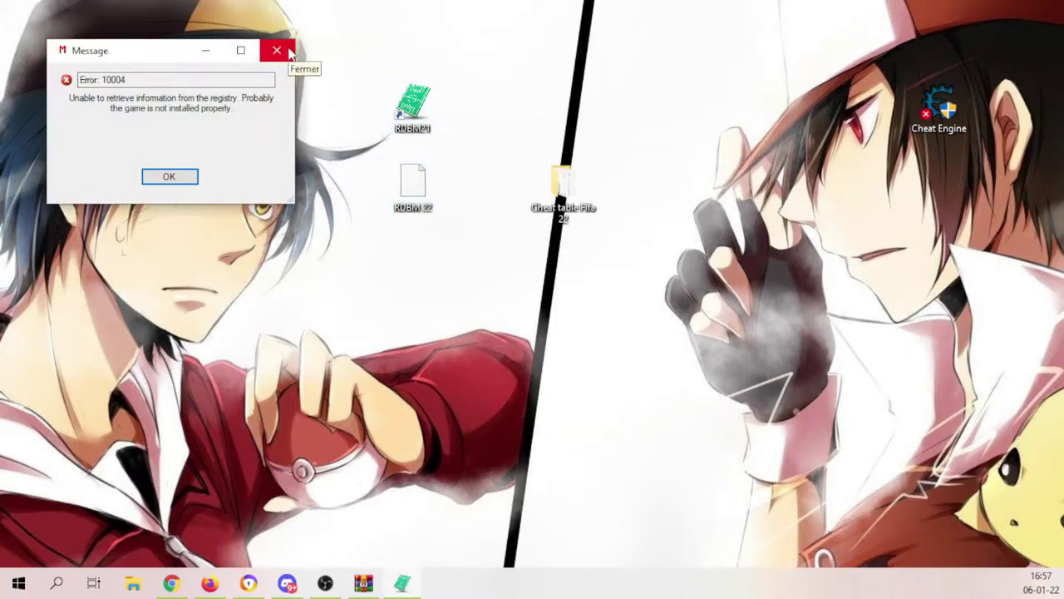
click(288, 51)
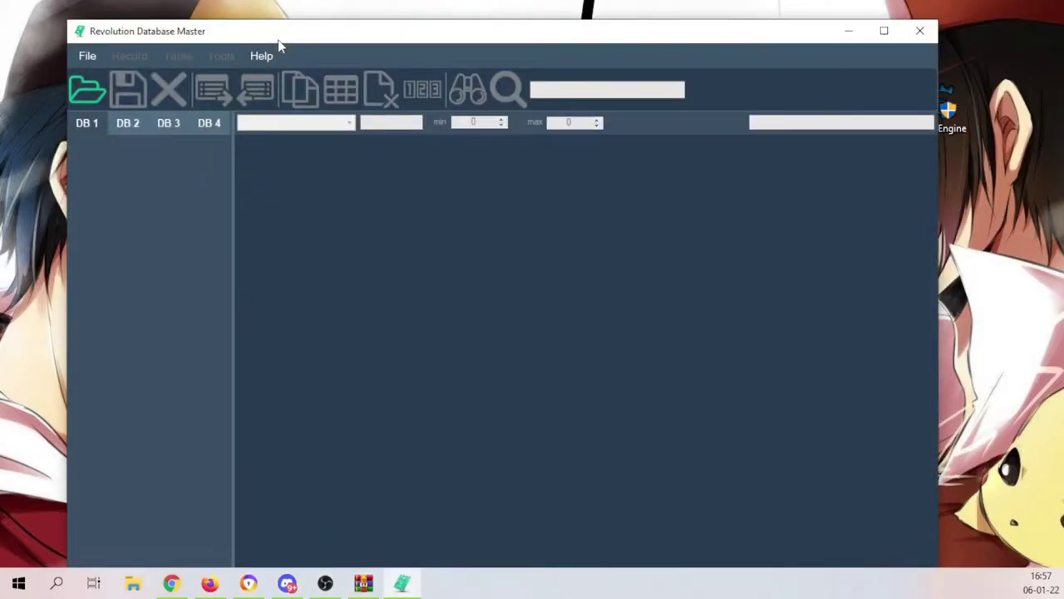
click(881, 30)
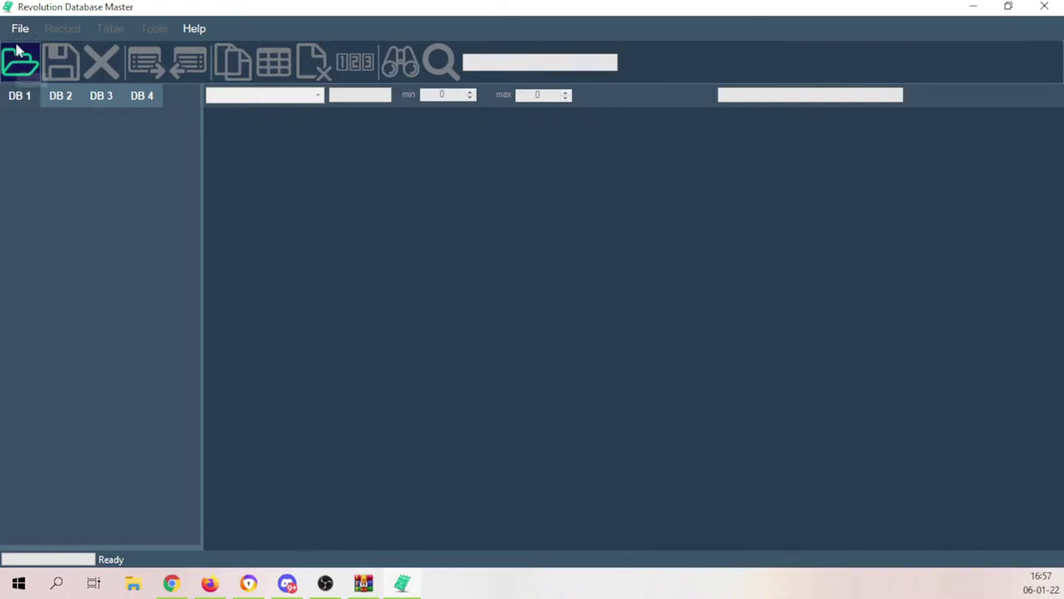
click(19, 31)
click(114, 246)
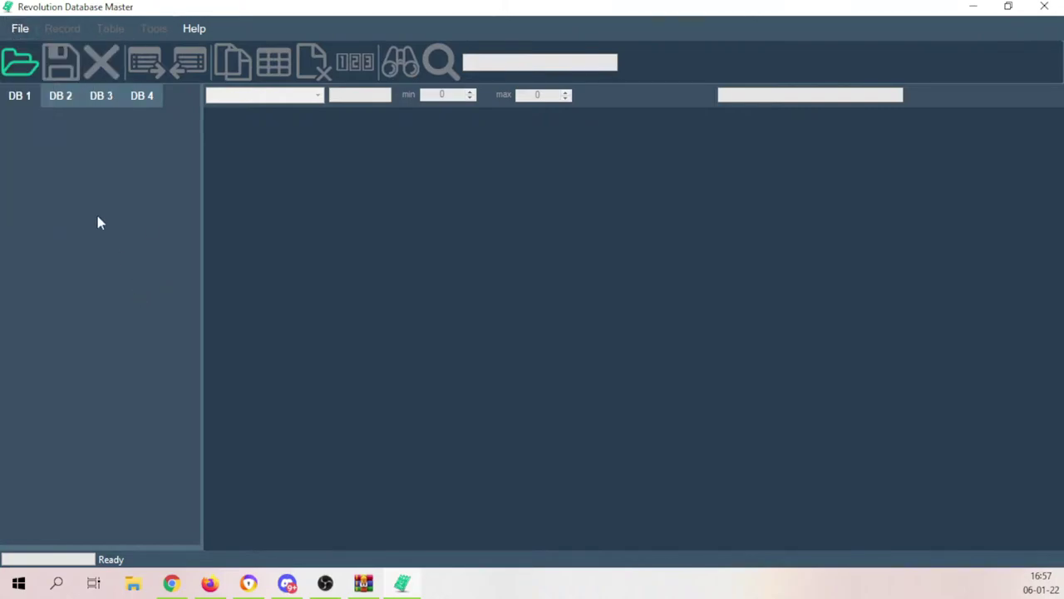
click(17, 70)
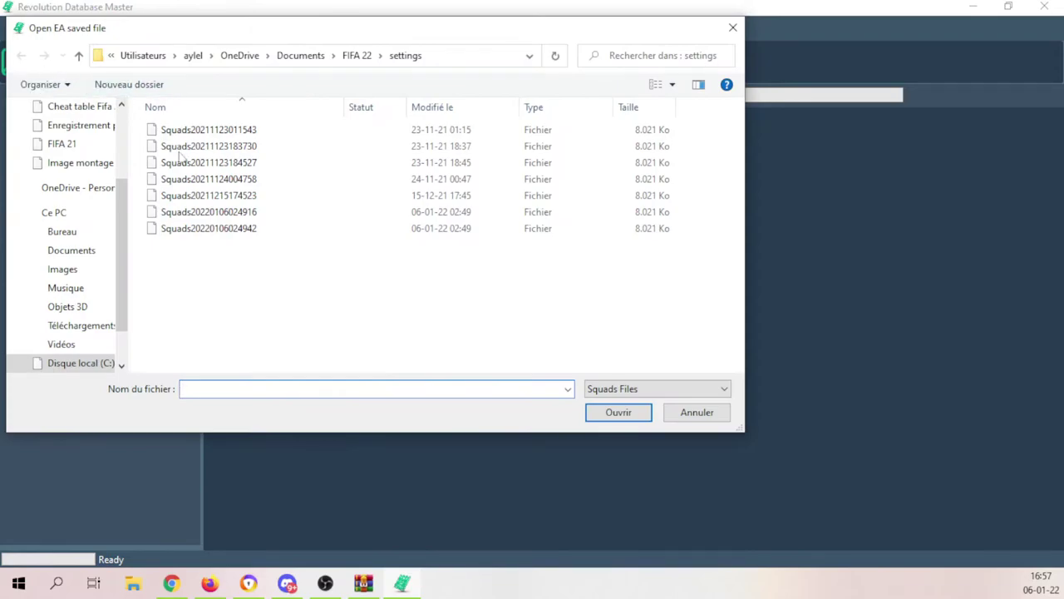
click(204, 230)
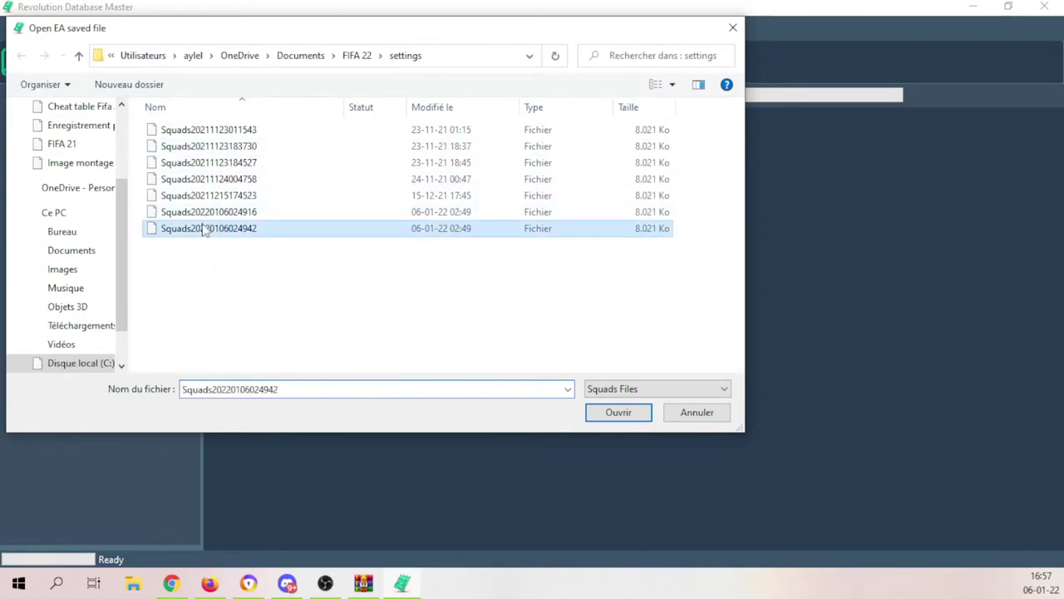
click(599, 416)
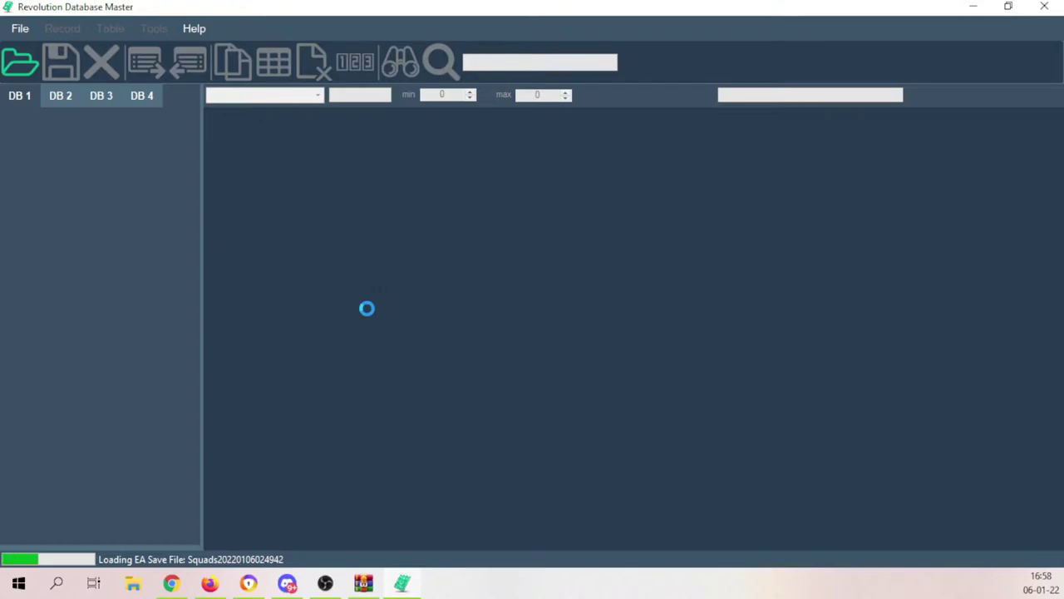
Step: Switch to Chrome and open the bookmarked "FIFA 22 IDs" Google Sheets document in a new tab
mouse_move(216, 585)
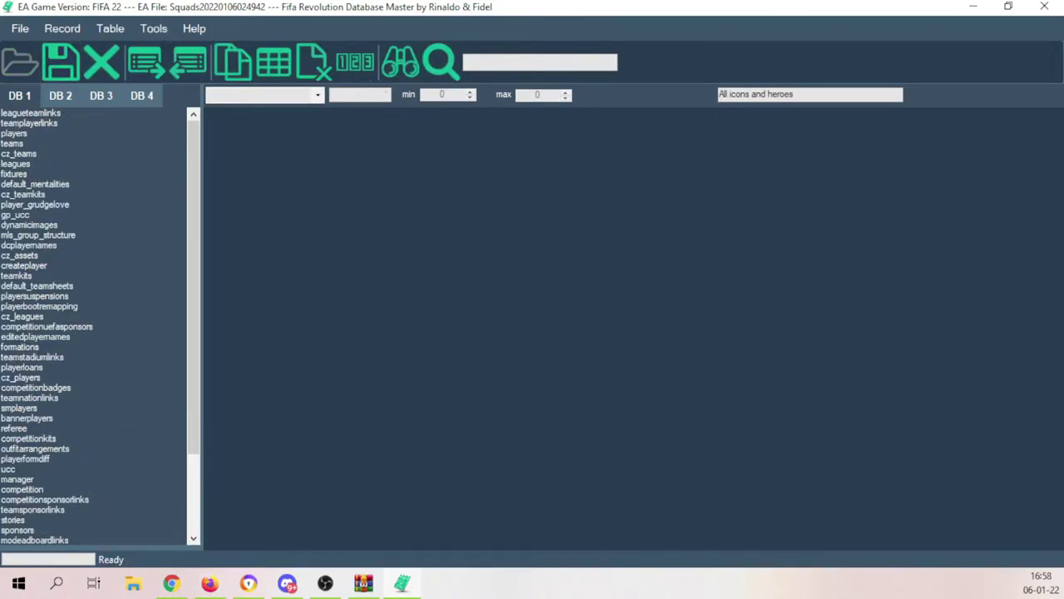
click(171, 583)
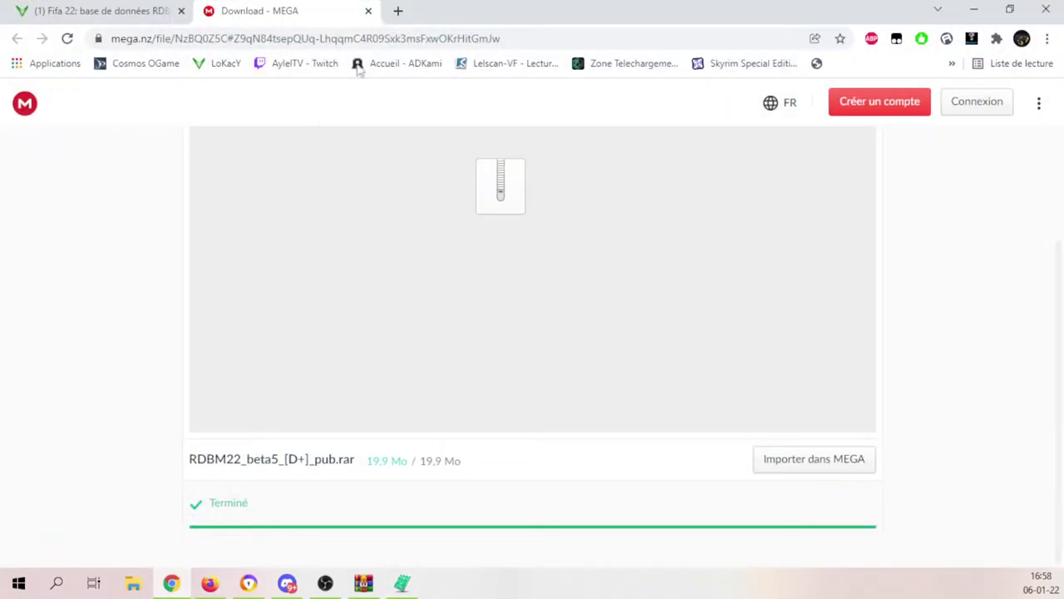
click(401, 12)
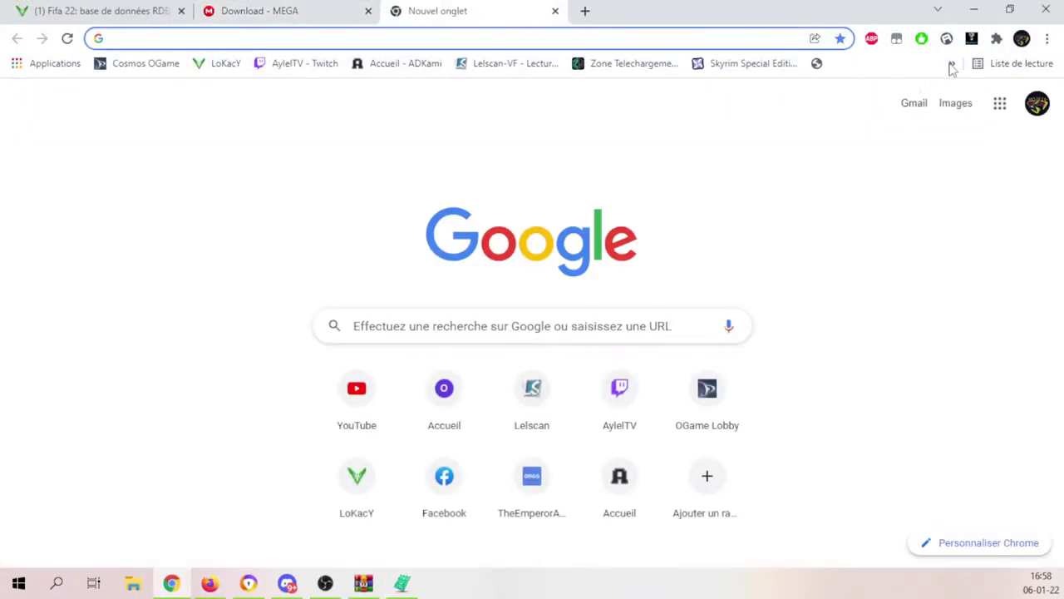
click(951, 65)
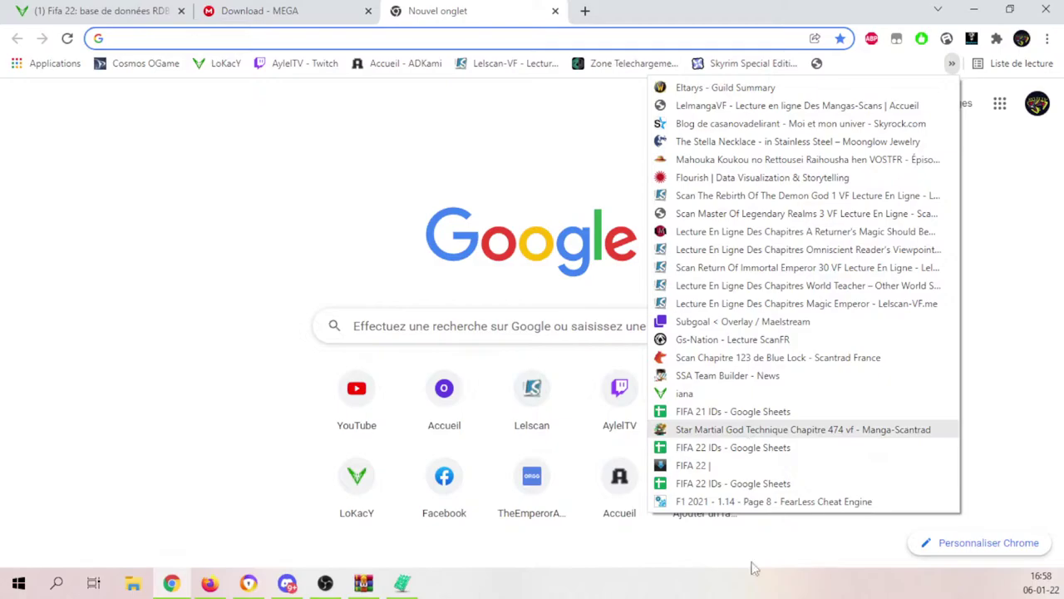
click(734, 484)
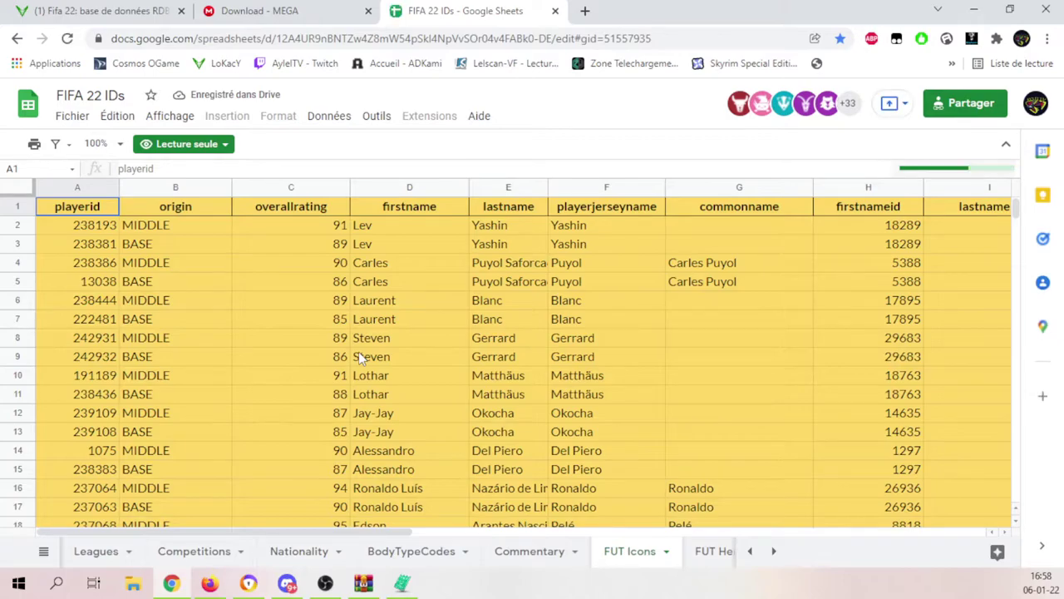
Step: Switch to Revolution Database Master, open the players table and check which players have playerid 41, 51, 240 and 246
click(401, 583)
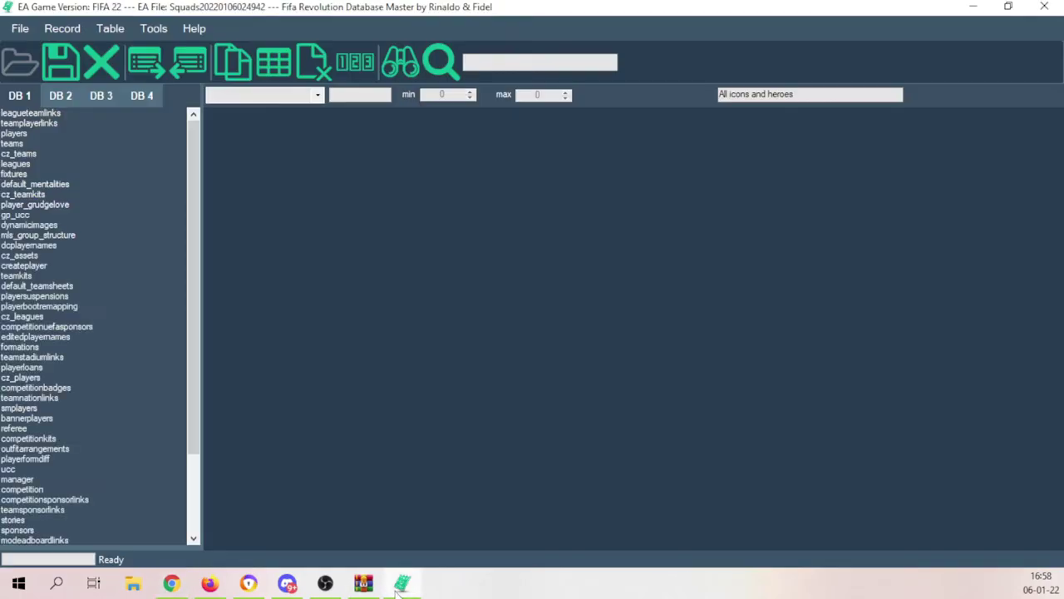
click(15, 135)
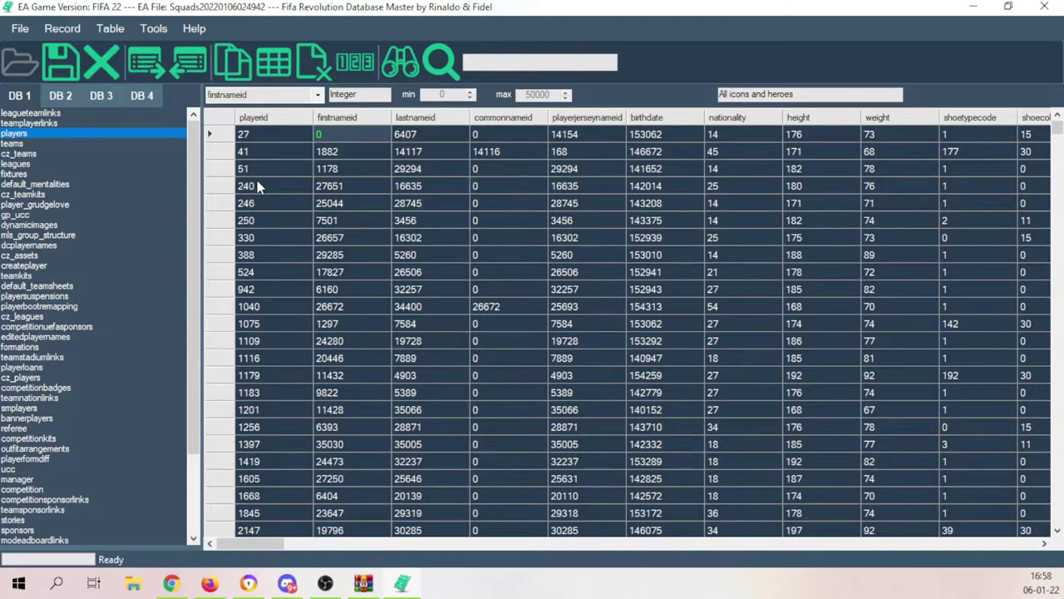
click(250, 153)
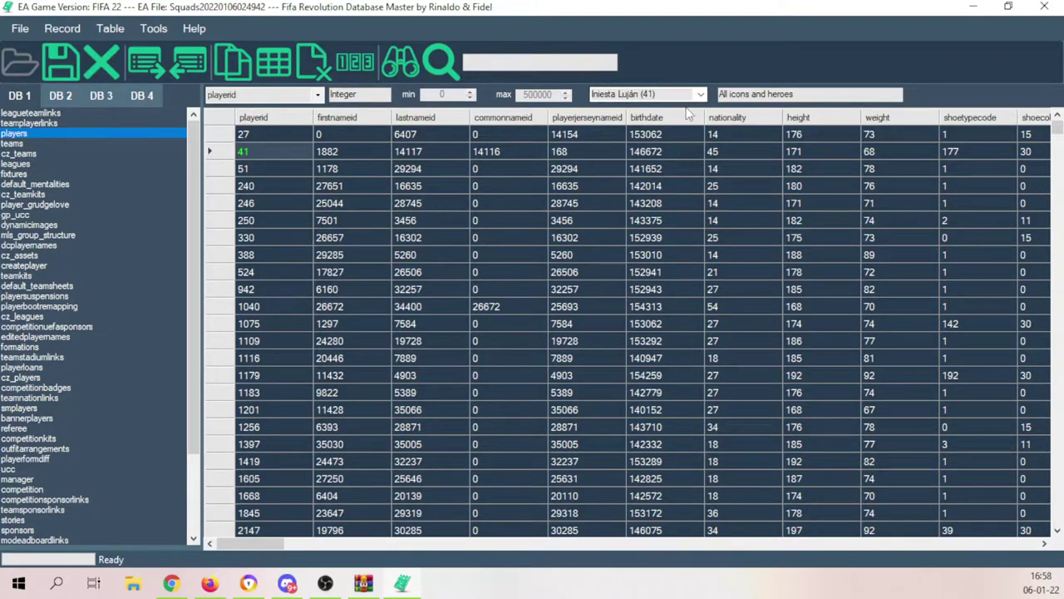
click(267, 171)
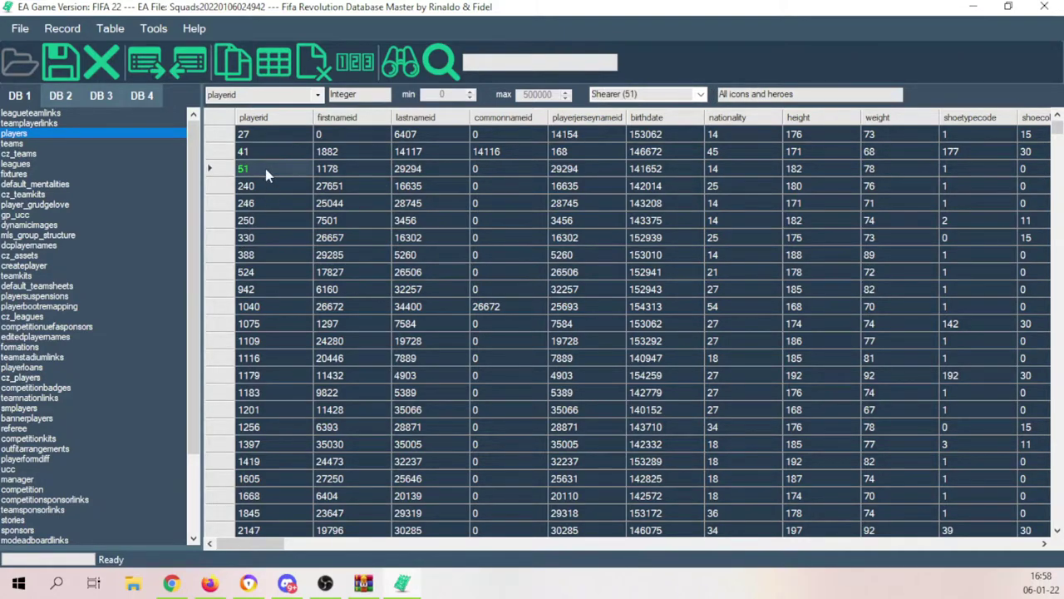
click(258, 187)
click(258, 206)
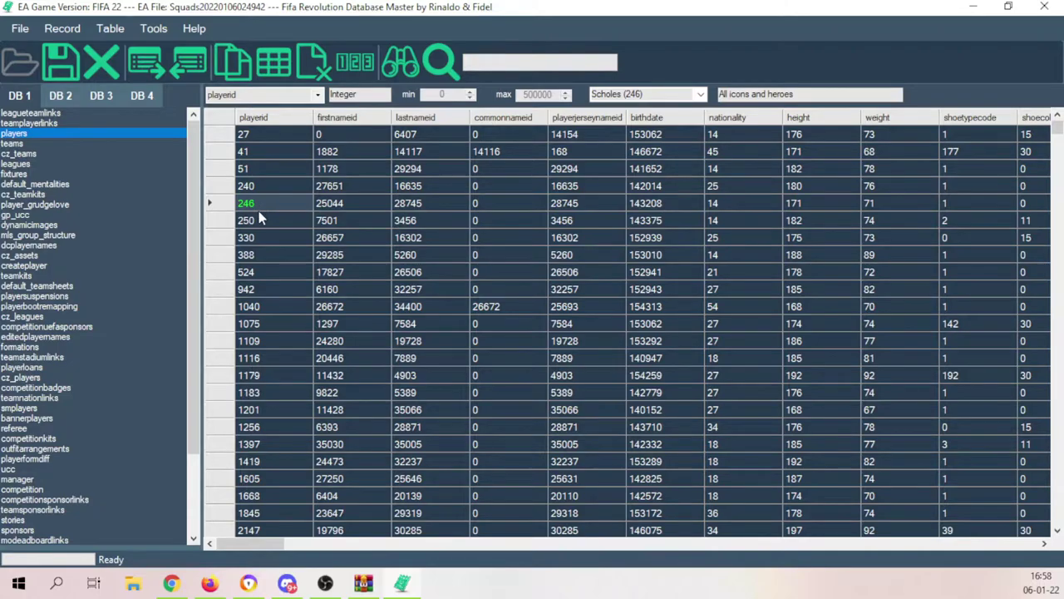
Step: Switch back to Chrome and look over the player IDs in the FUT Icons sheet of "FIFA 22 IDs"
click(170, 583)
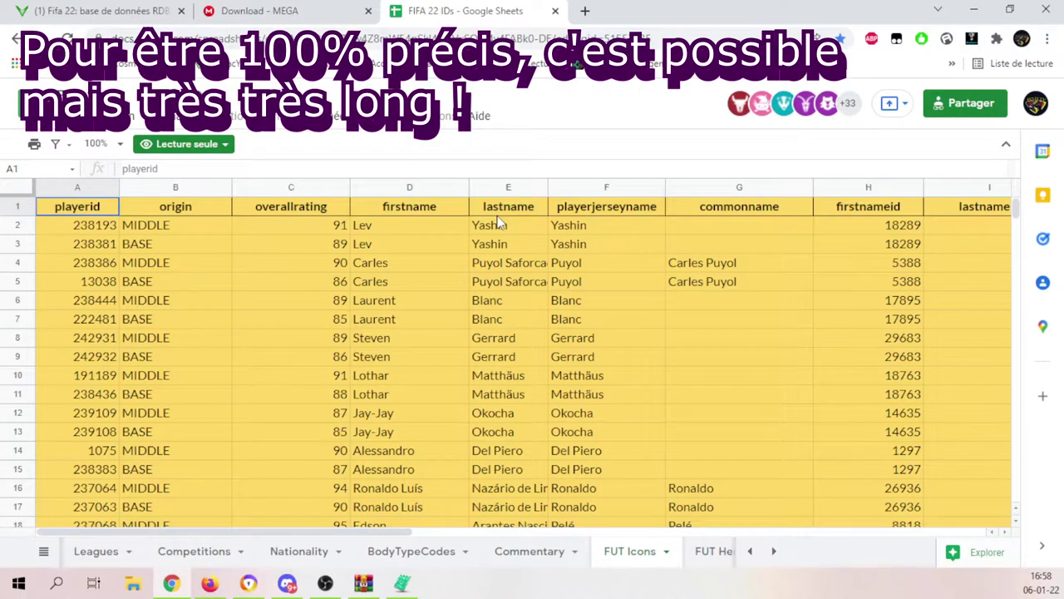
scroll(332, 399, down, 1)
scroll(497, 406, up, 1)
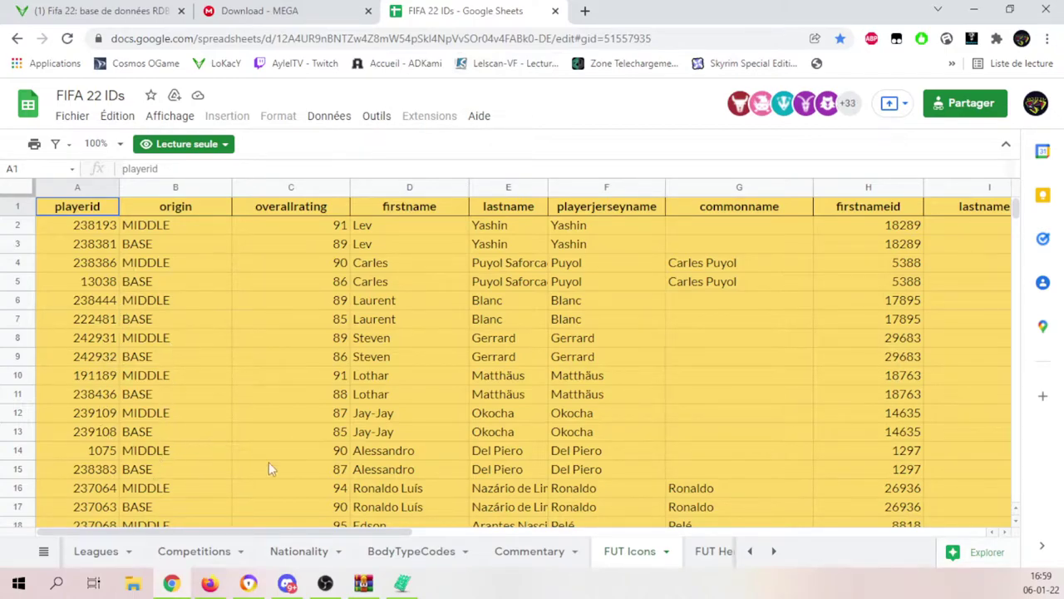
Step: Pick playerid 1075 in the FUT Icons sheet, switch to Revolution Database Master and check that player's first, last and jersey name entries
click(89, 453)
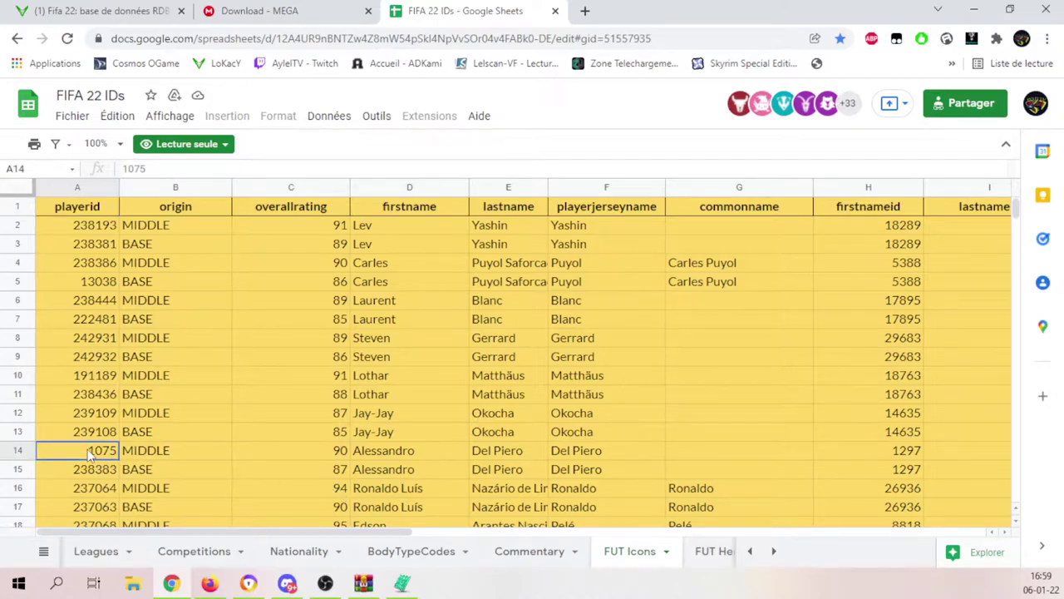
click(407, 584)
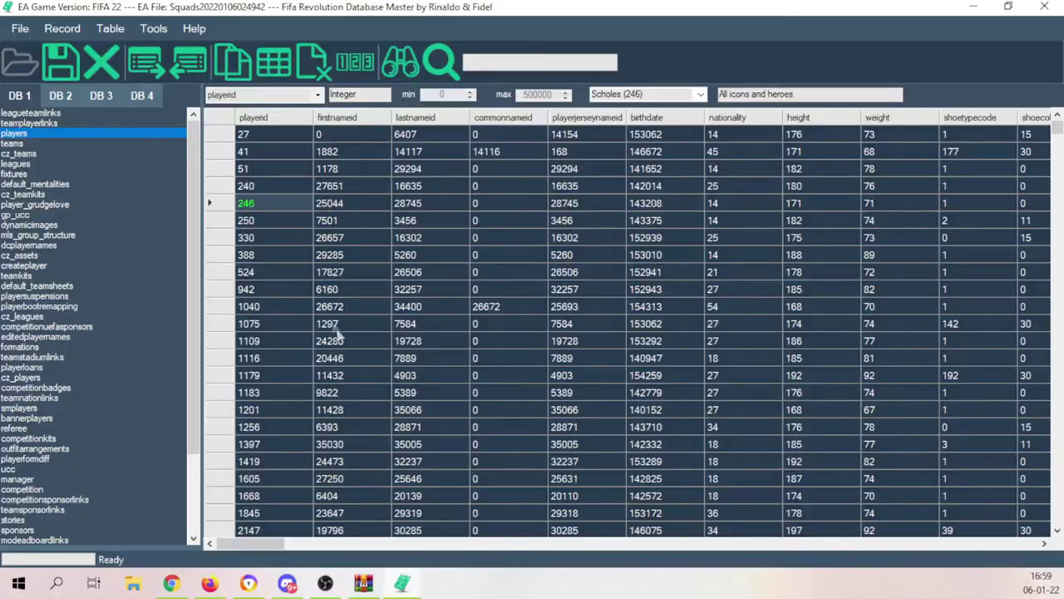
scroll(327, 303, down, 1)
click(263, 278)
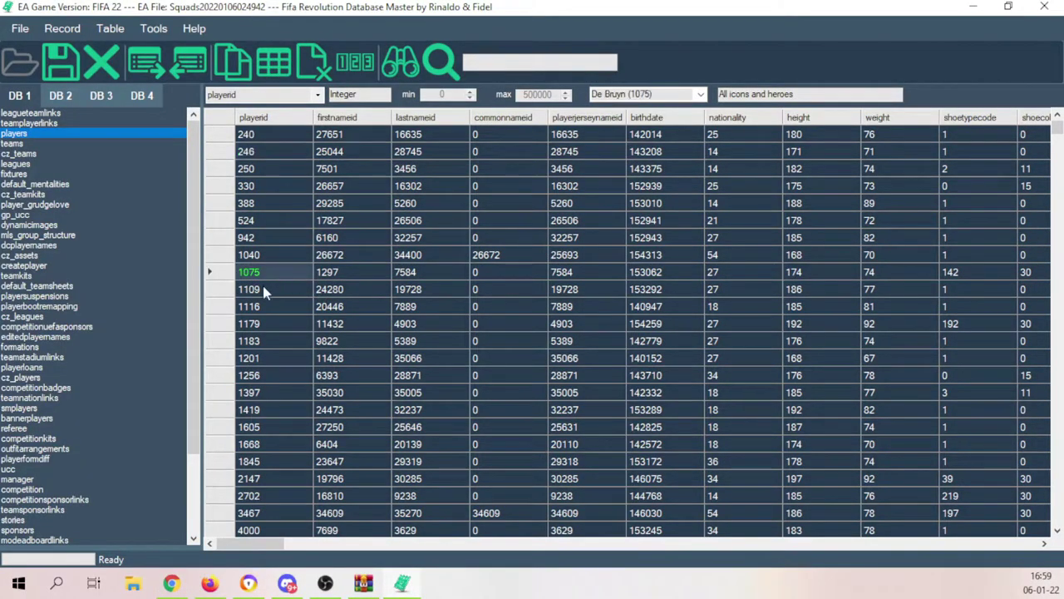
click(331, 274)
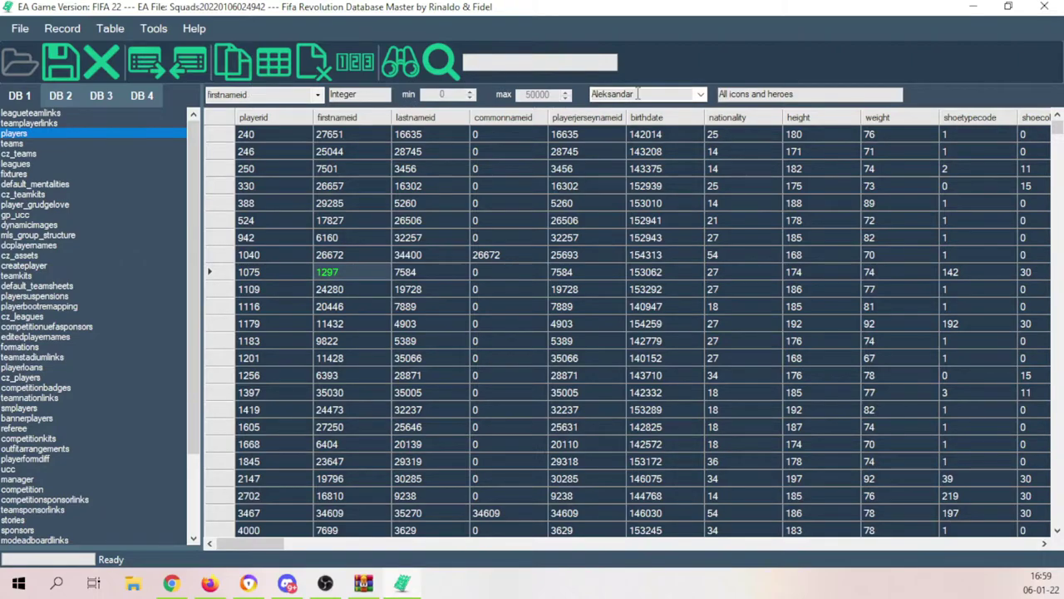
click(424, 277)
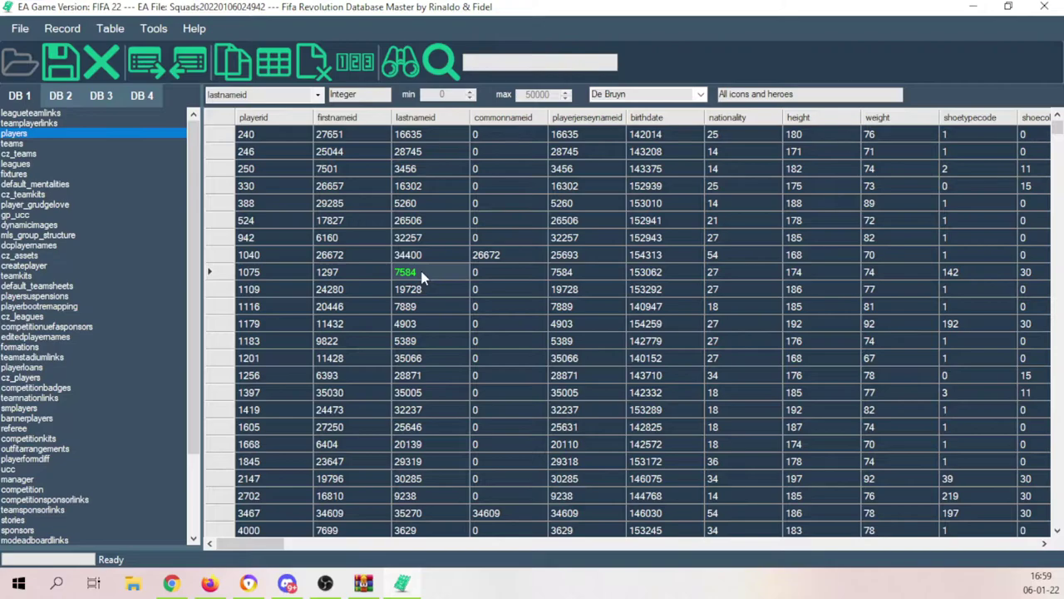
click(620, 273)
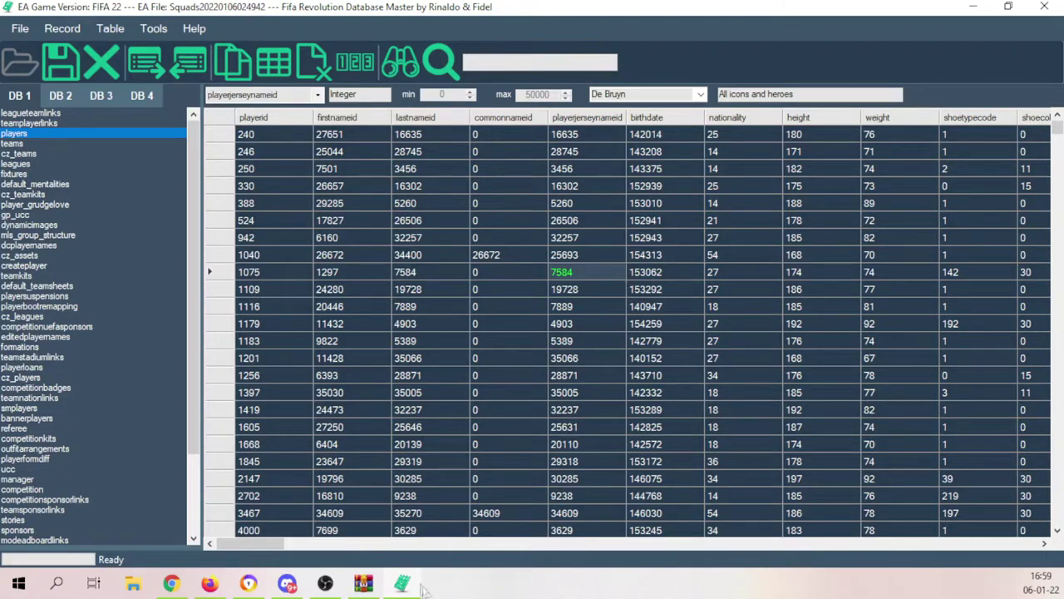
Step: Switch to Chrome and view the "Fichier RDBM 22" download link on the FIFA 22 database forum page
click(170, 583)
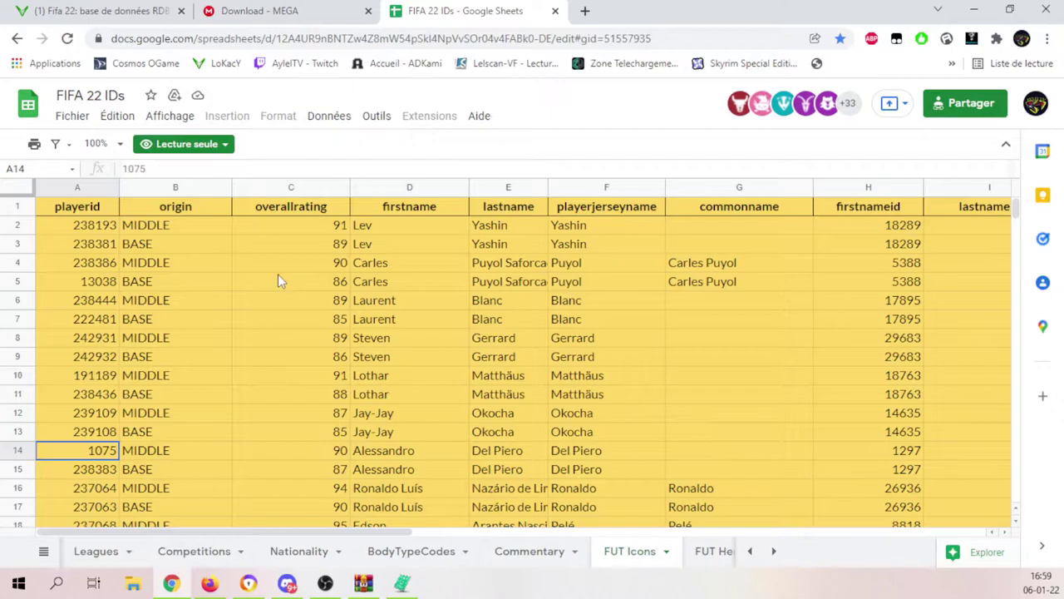
click(100, 11)
scroll(557, 264, down, 4)
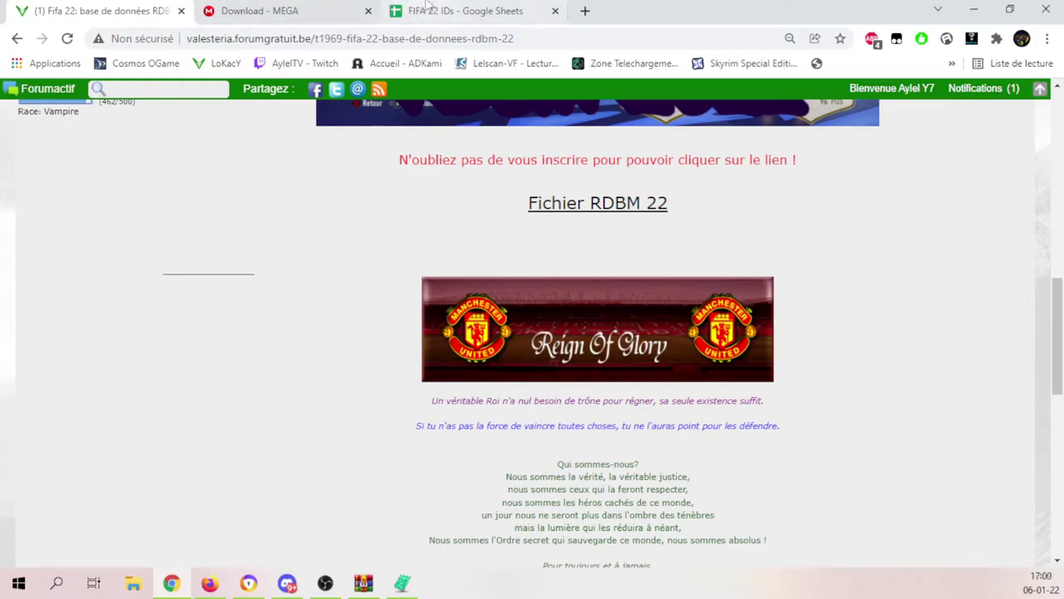
Step: Switch back to Revolution Database Master and check the nationality, height and weight of the player with playerid 1075
click(401, 585)
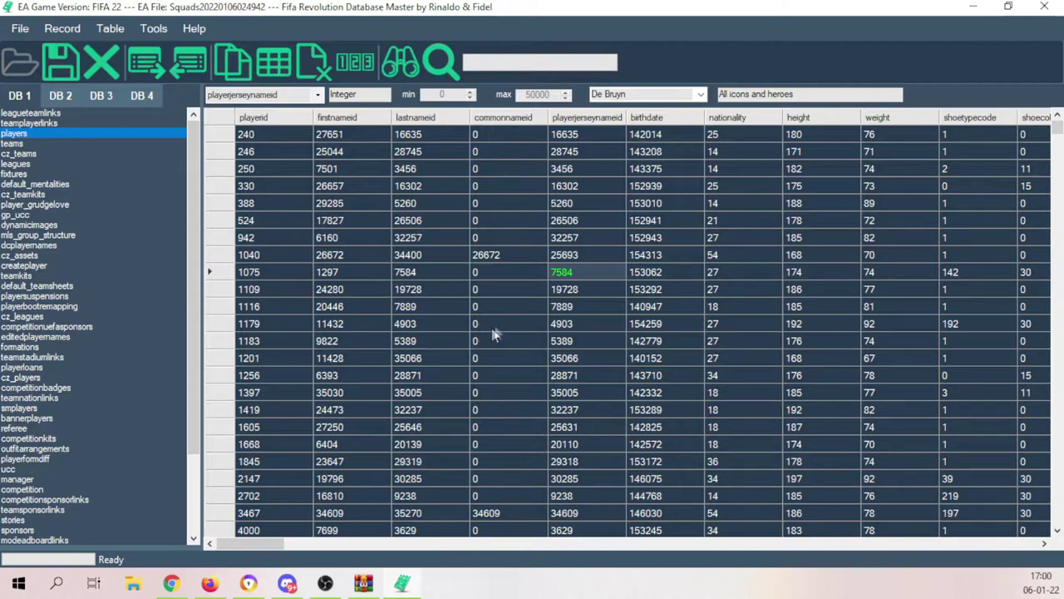
click(713, 274)
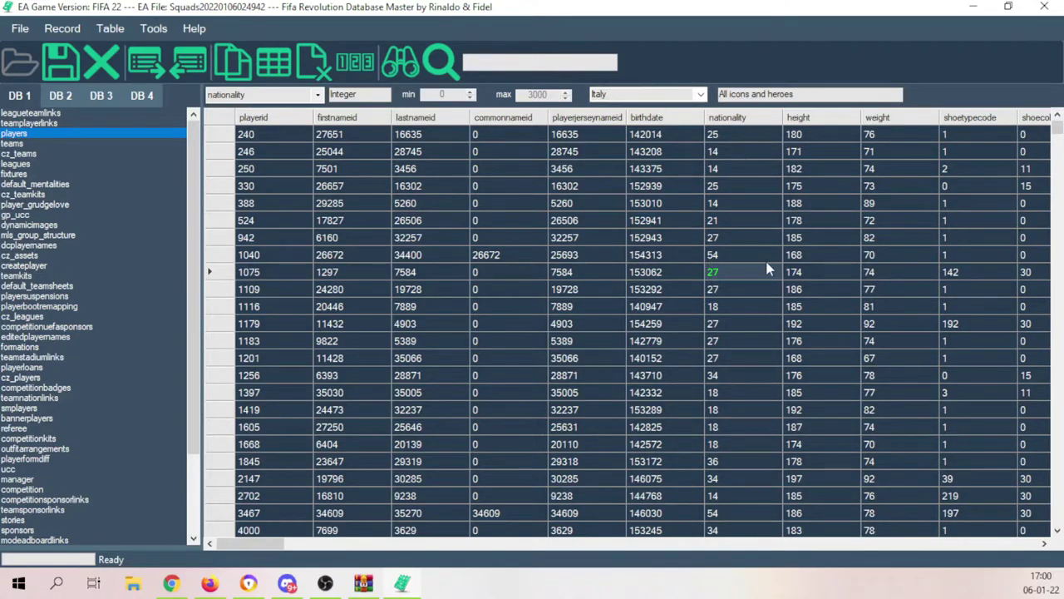
click(796, 272)
click(869, 275)
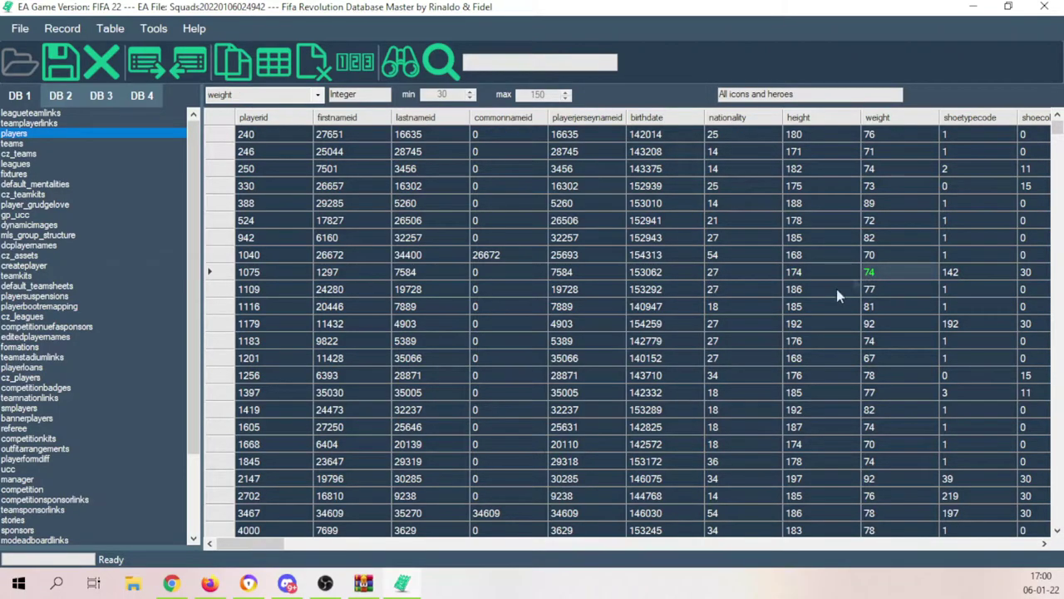
Step: Set the acceleration of the player with playerid 1075 to 95
drag(259, 545, 314, 542)
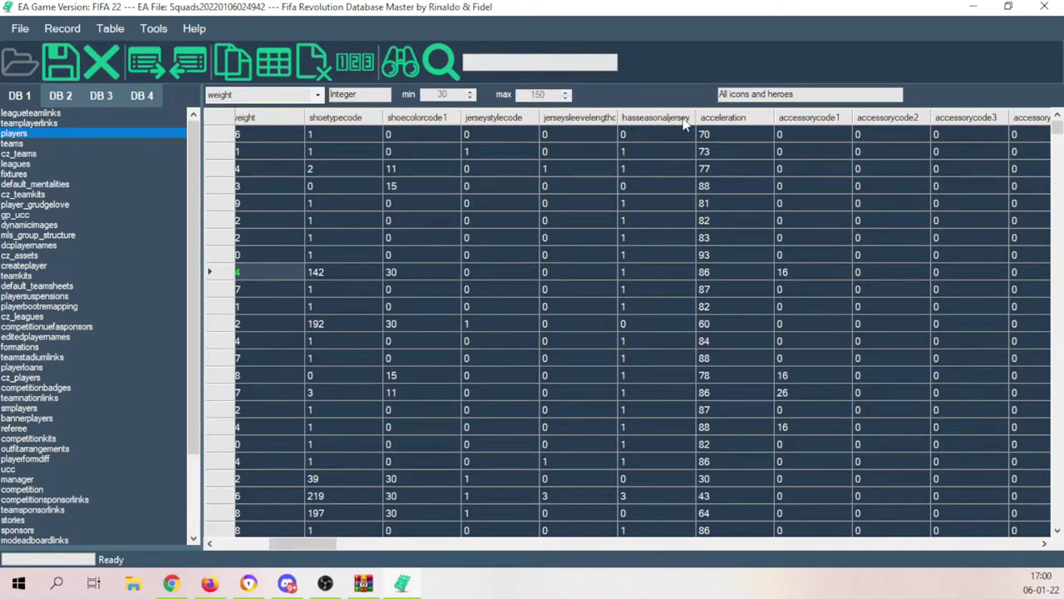
click(720, 271)
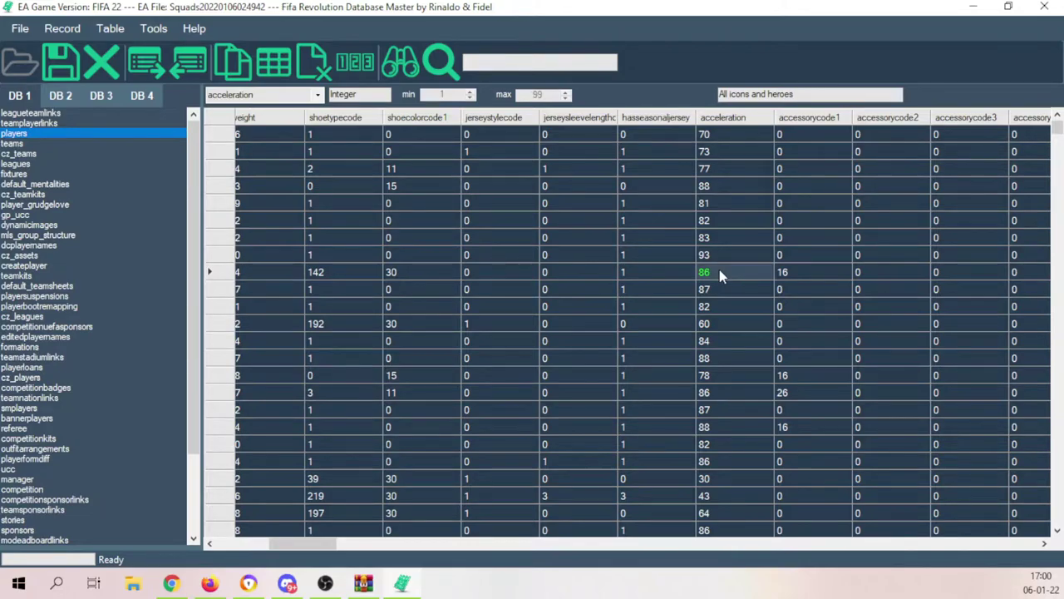
text(95)
Step: Look over the further player attribute columns, from aggression and agility through attacking work rate to defensive work rate
drag(304, 542, 400, 544)
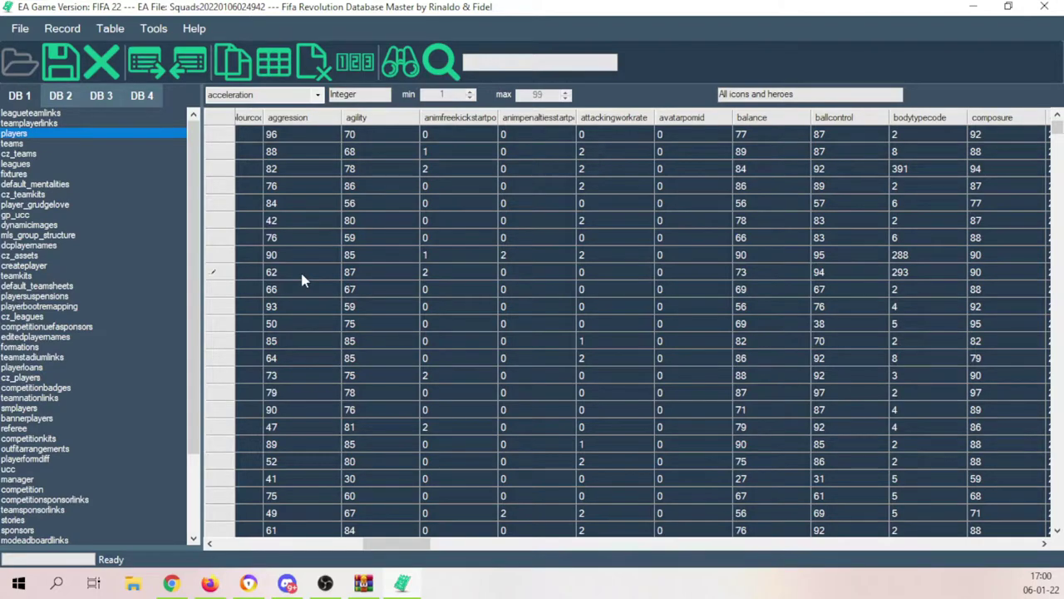
drag(405, 546, 432, 543)
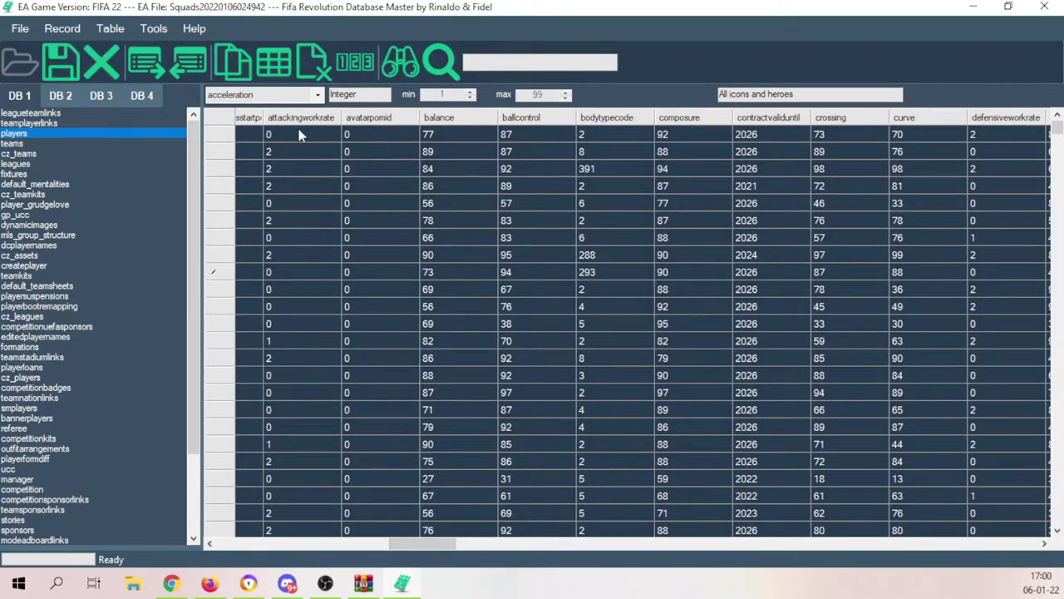